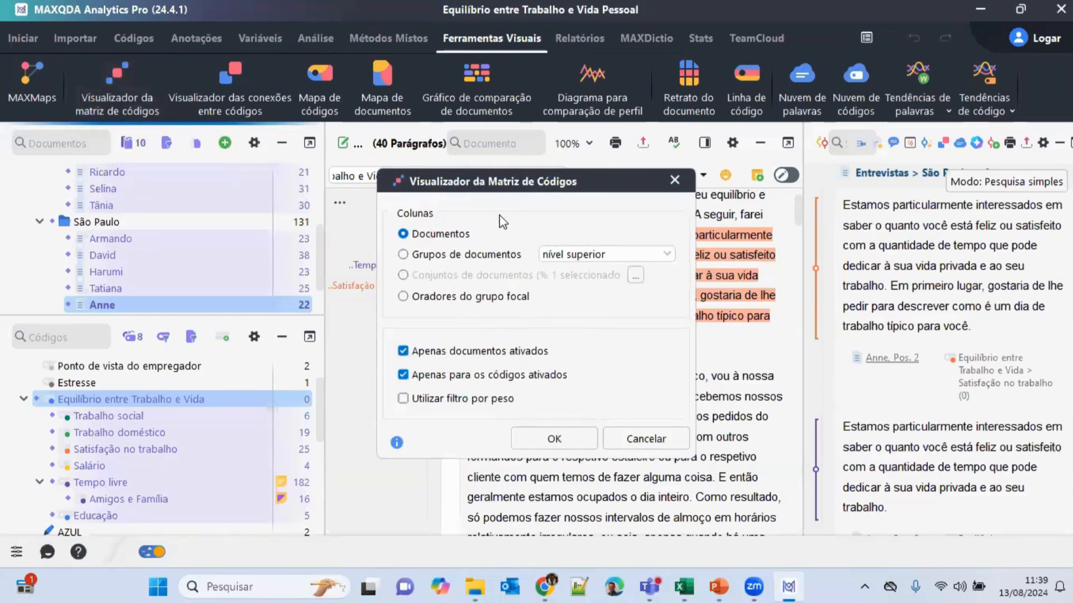
pyautogui.moveTo(531, 176); pyautogui.dragTo(539, 142)
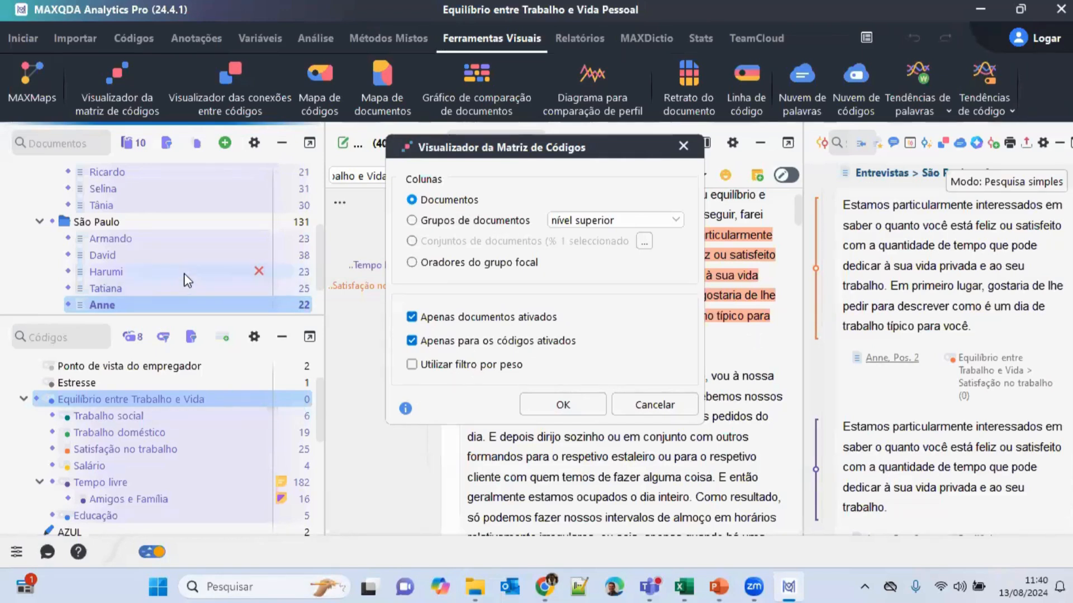
pyautogui.scroll(2, 168, 272)
pyautogui.scroll(-3, 167, 273)
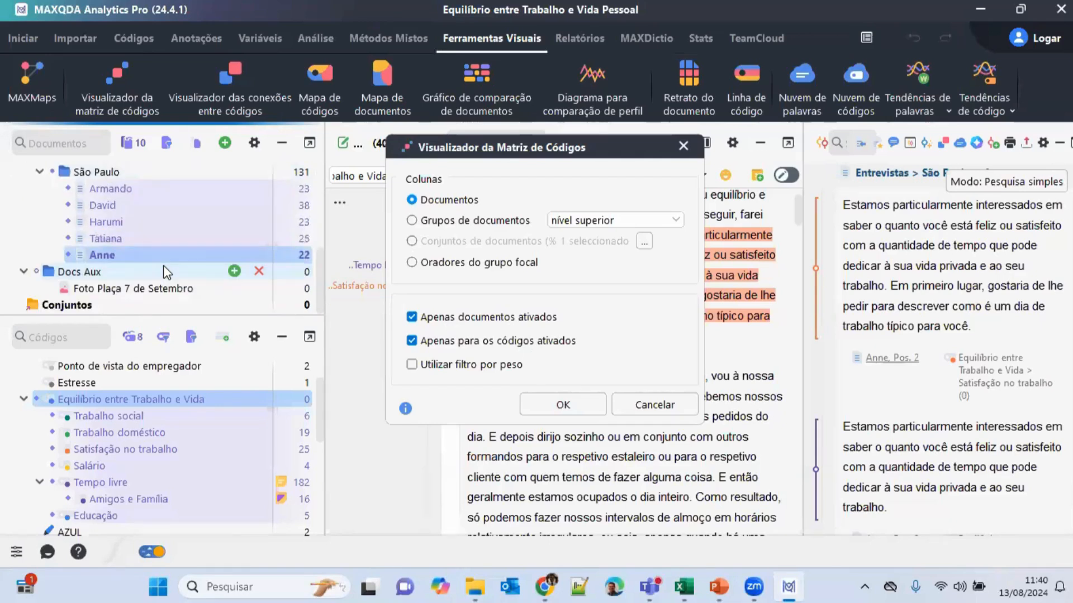
pyautogui.scroll(1, 166, 273)
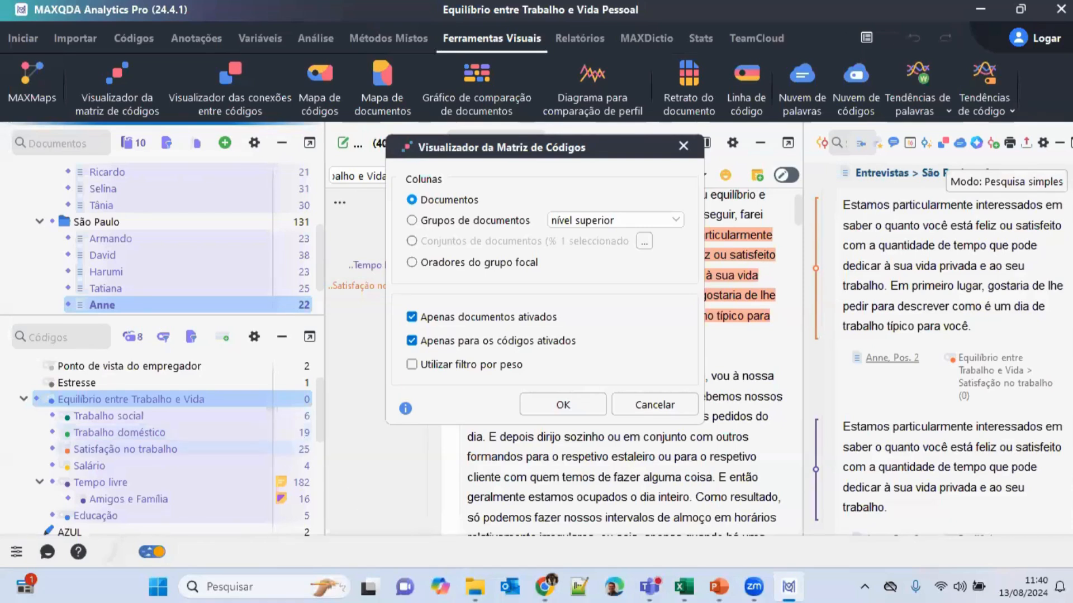
# - Set the weight of the second retrieved segment, coded Tempo livre, to 99
pyautogui.click(817, 268)
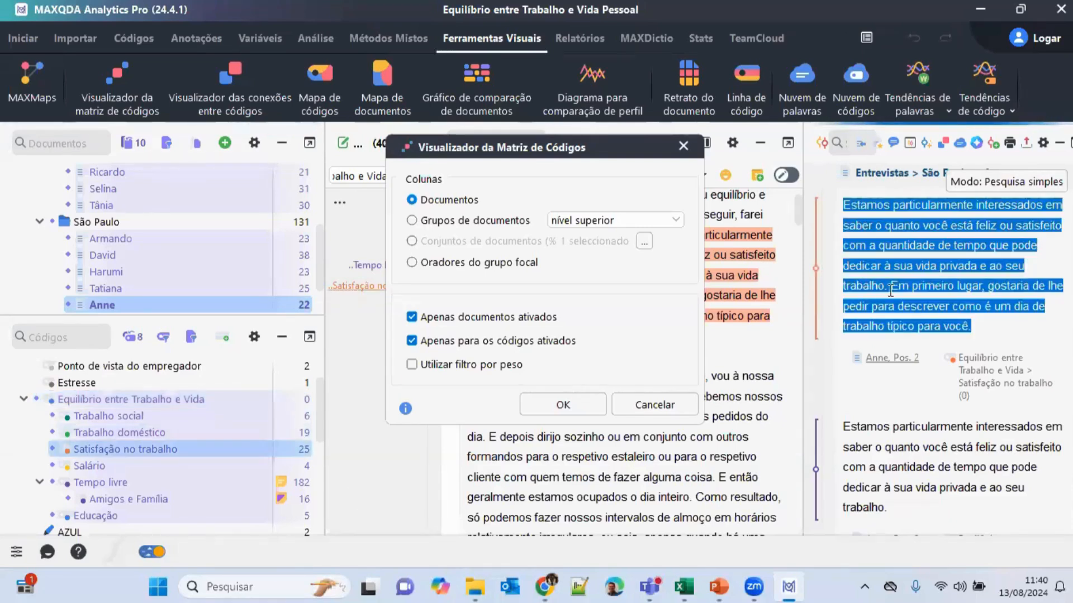
pyautogui.click(817, 470)
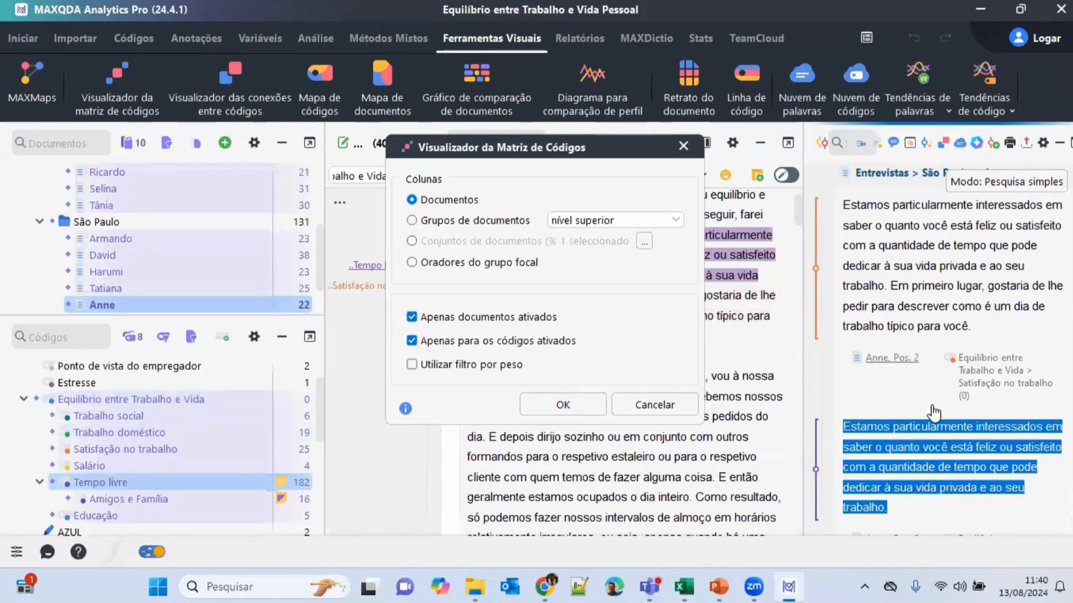
pyautogui.rightClick(817, 475)
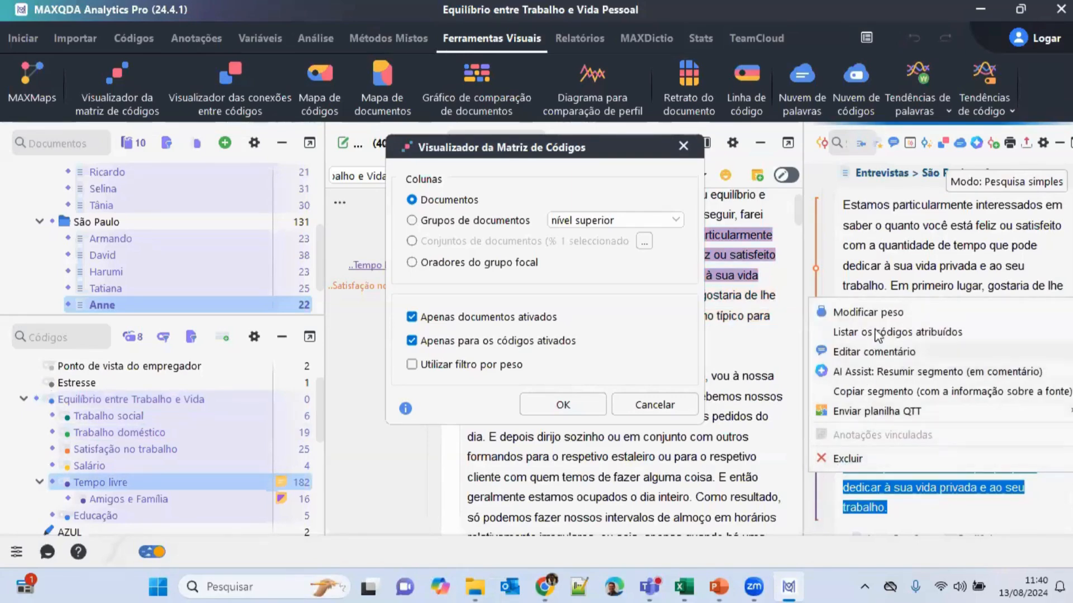
pyautogui.click(879, 317)
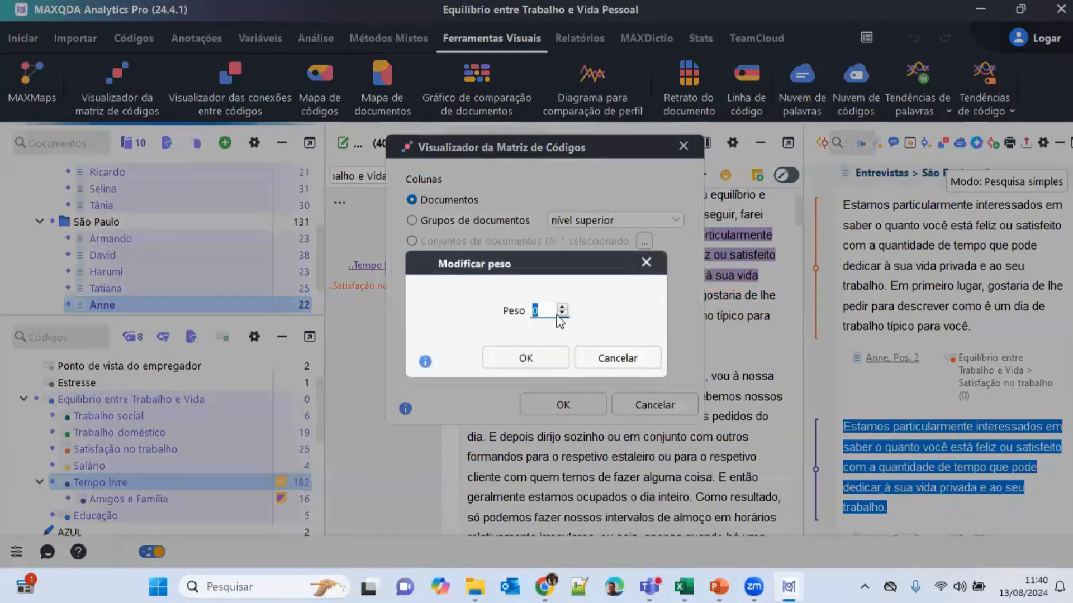
pyautogui.write('99')
pyautogui.click(527, 358)
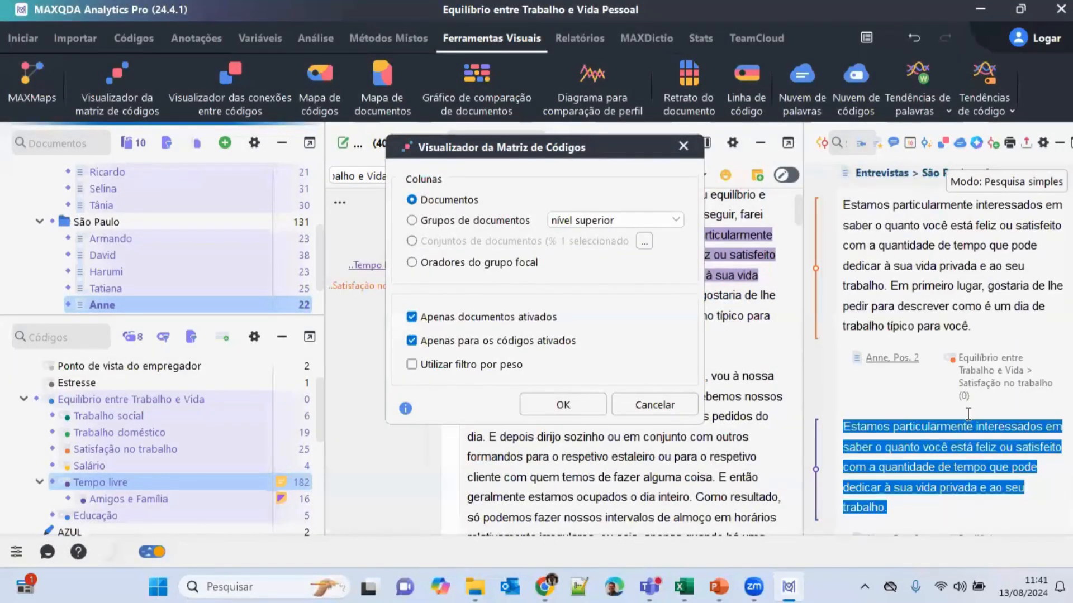
# - Generate the code matrix with documents as columns, limited to activated documents and codes, leaving the weight filter off
pyautogui.scroll(-2, 922, 385)
pyautogui.scroll(4, 915, 435)
pyautogui.scroll(-3, 914, 435)
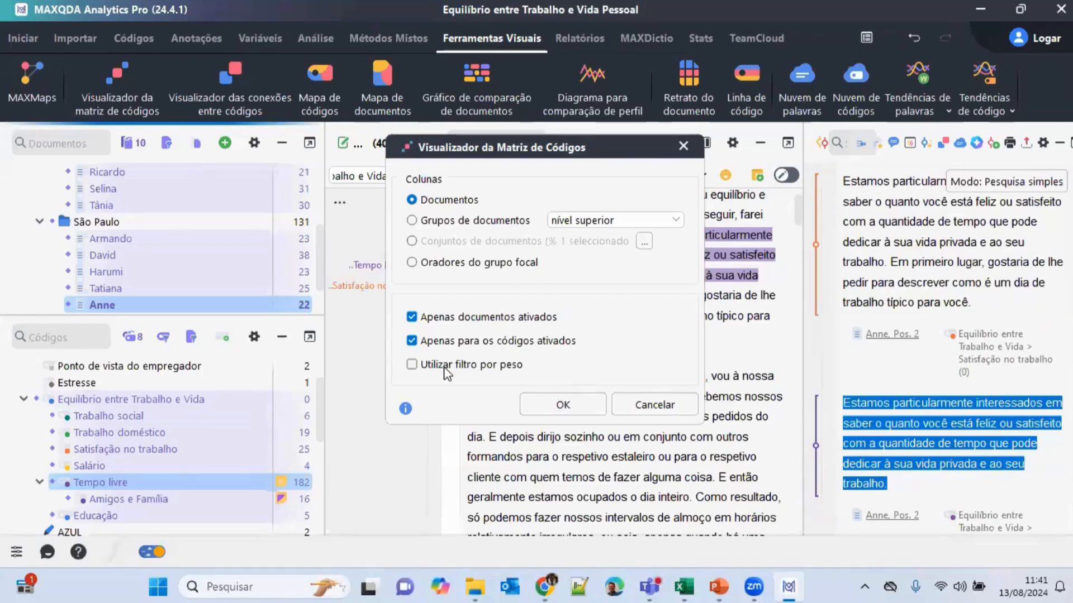
pyautogui.click(413, 368)
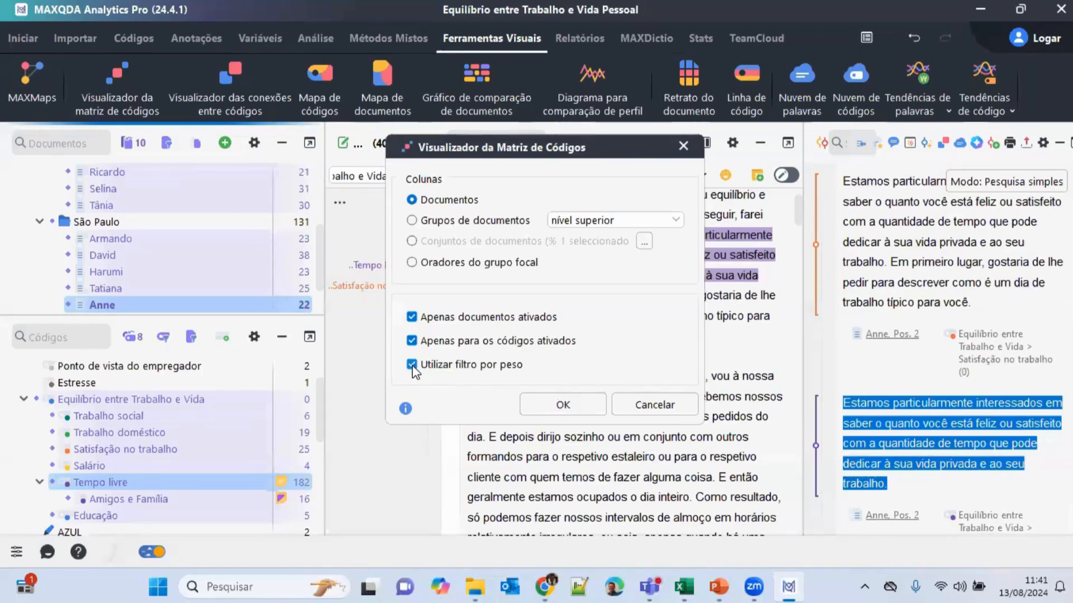
pyautogui.click(413, 365)
pyautogui.moveTo(1004, 353)
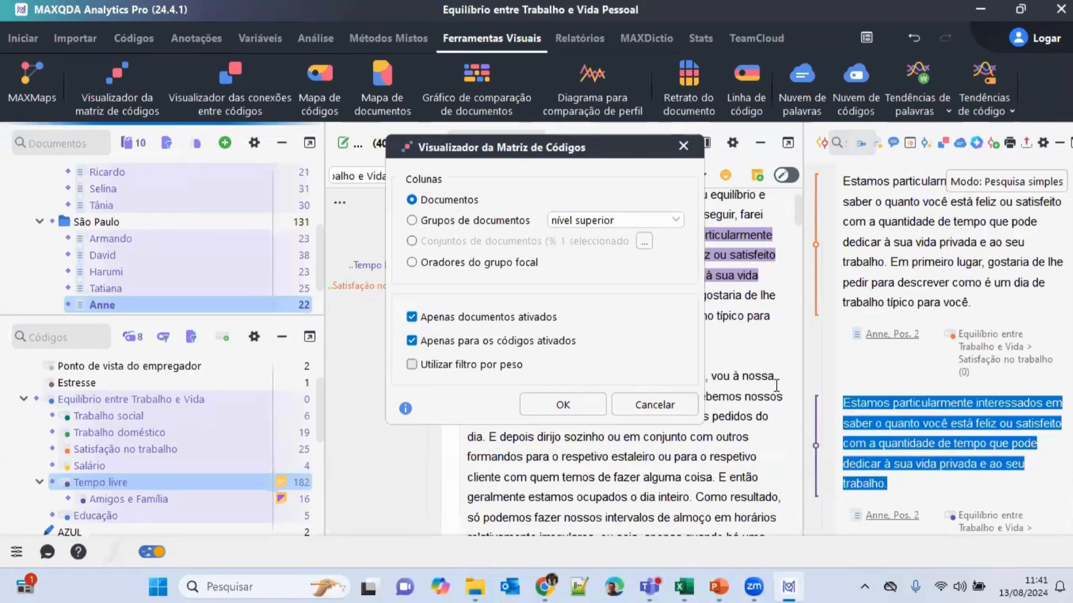
pyautogui.click(569, 405)
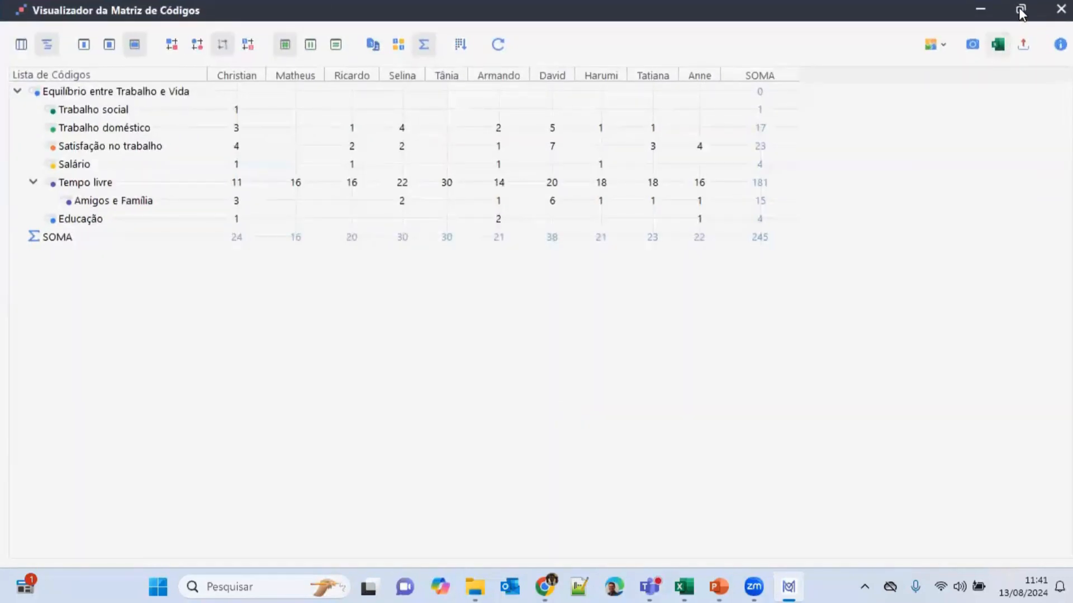
# - Restore the code matrix window from full screen, move it upward and enlarge it to fit all document columns
pyautogui.click(1020, 12)
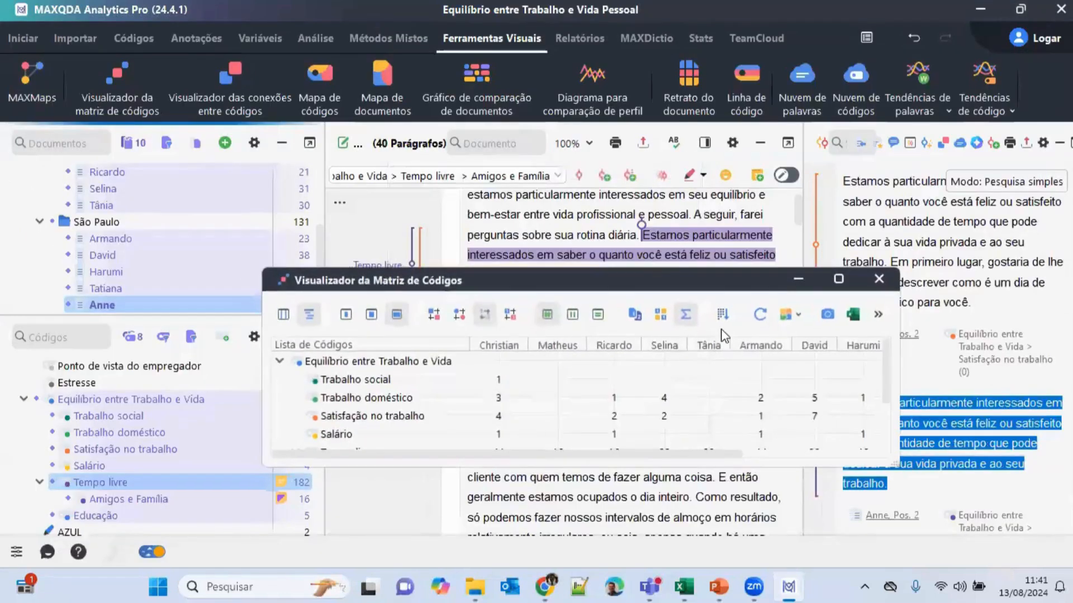
pyautogui.moveTo(678, 266); pyautogui.dragTo(600, 133)
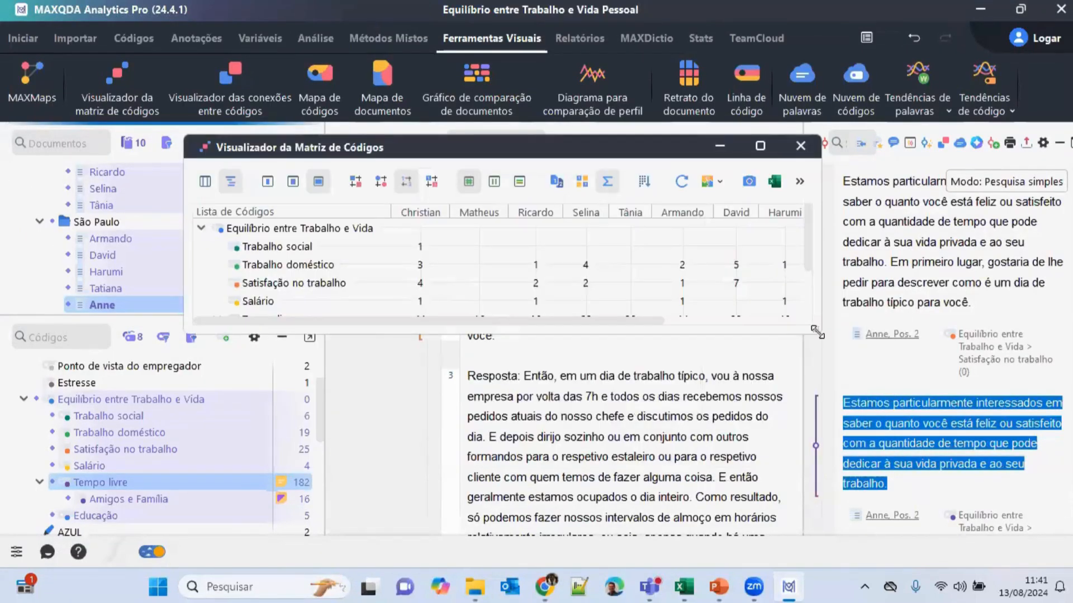
pyautogui.moveTo(817, 332); pyautogui.dragTo(985, 417)
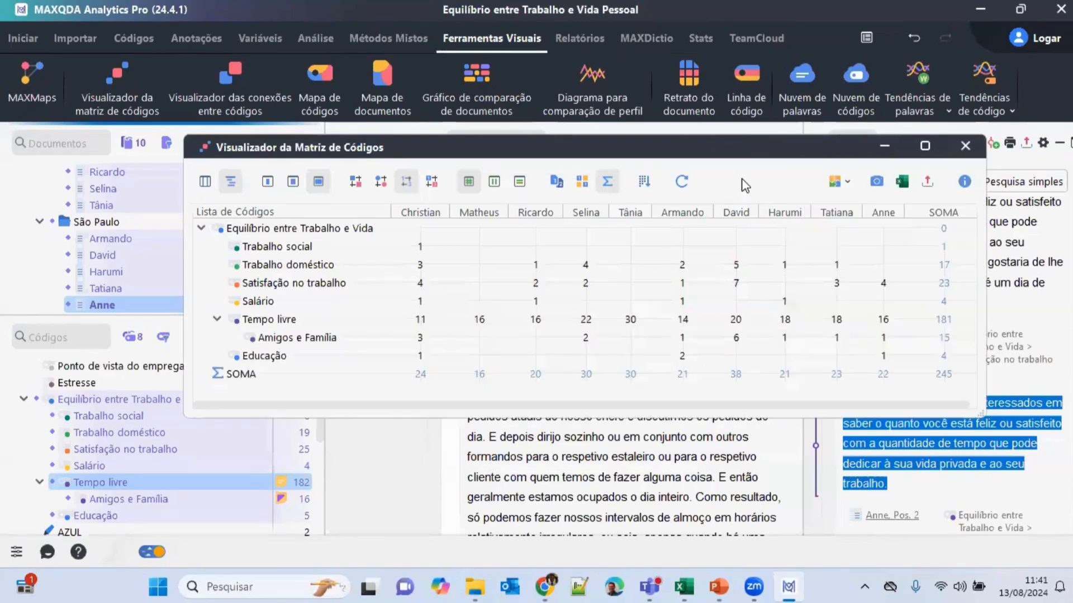
pyautogui.moveTo(692, 144); pyautogui.dragTo(685, 140)
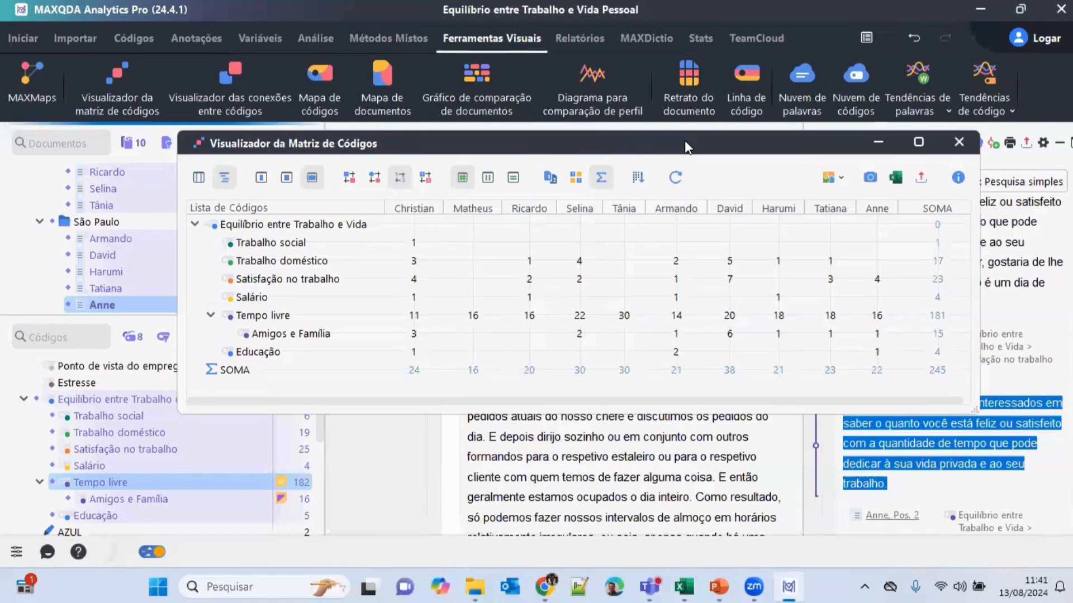
pyautogui.moveTo(684, 139); pyautogui.dragTo(627, 81)
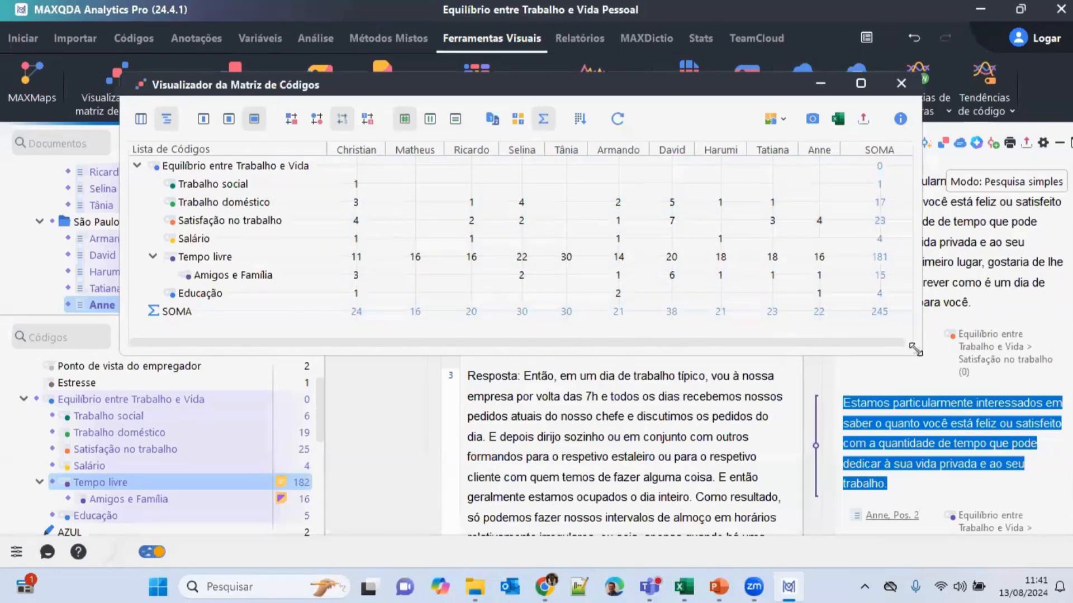
pyautogui.moveTo(915, 349); pyautogui.dragTo(924, 353)
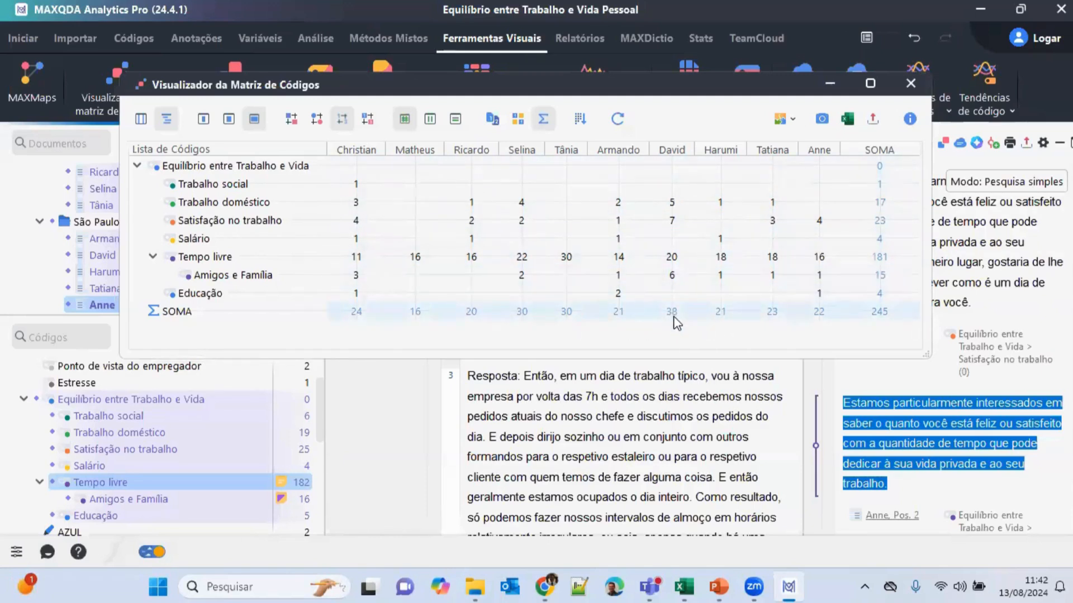
# - Switch the matrix sums off and on again
pyautogui.click(543, 121)
pyautogui.click(545, 122)
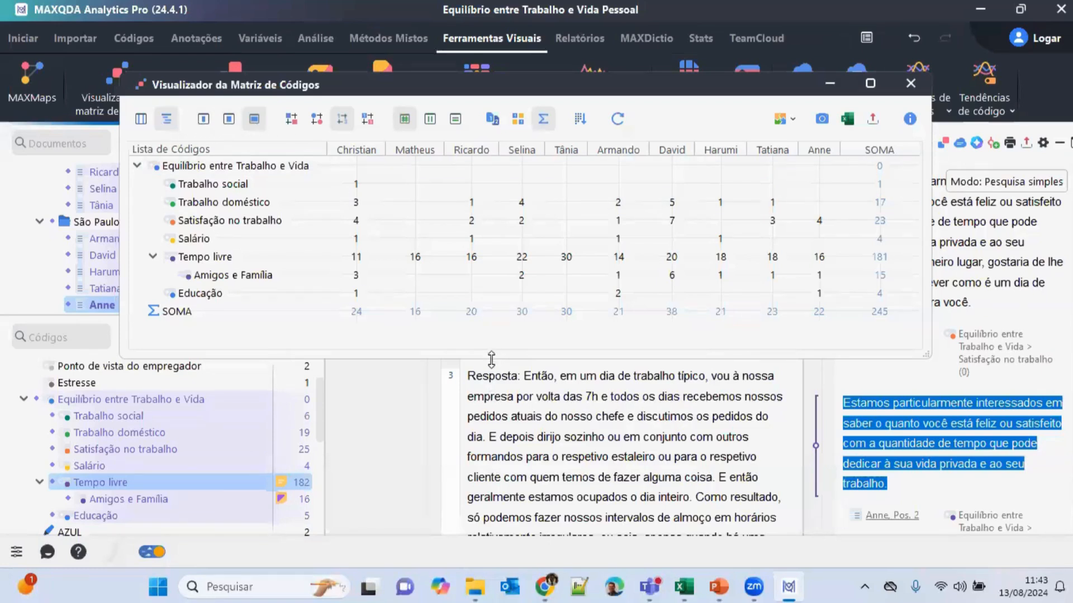
# - Make the matrix window slightly taller and display the cells as a colour-coded heatmap with numbers
pyautogui.moveTo(491, 359); pyautogui.dragTo(494, 374)
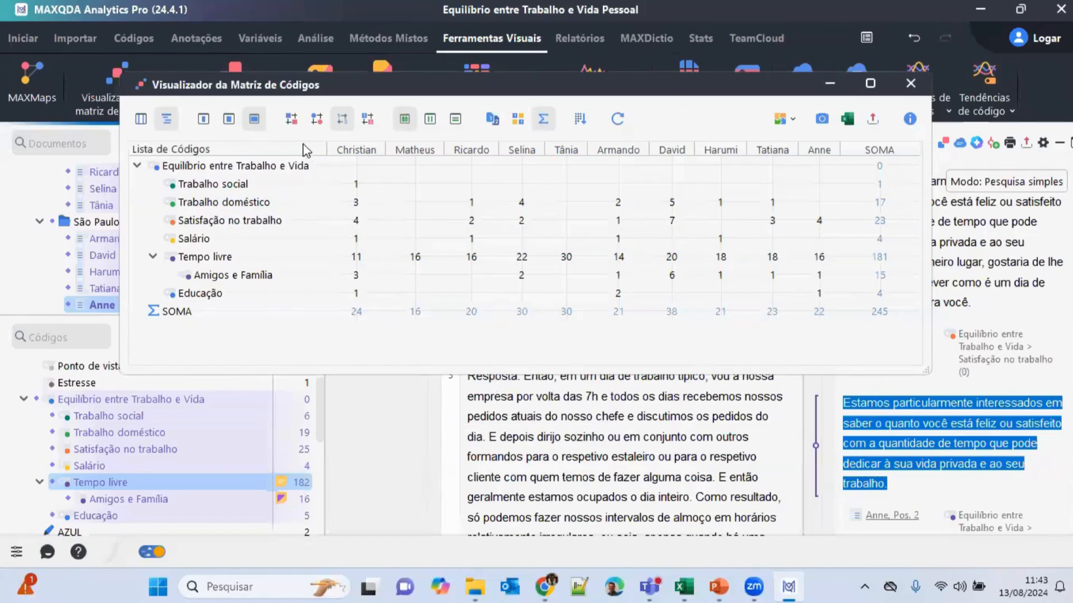
pyautogui.click(322, 123)
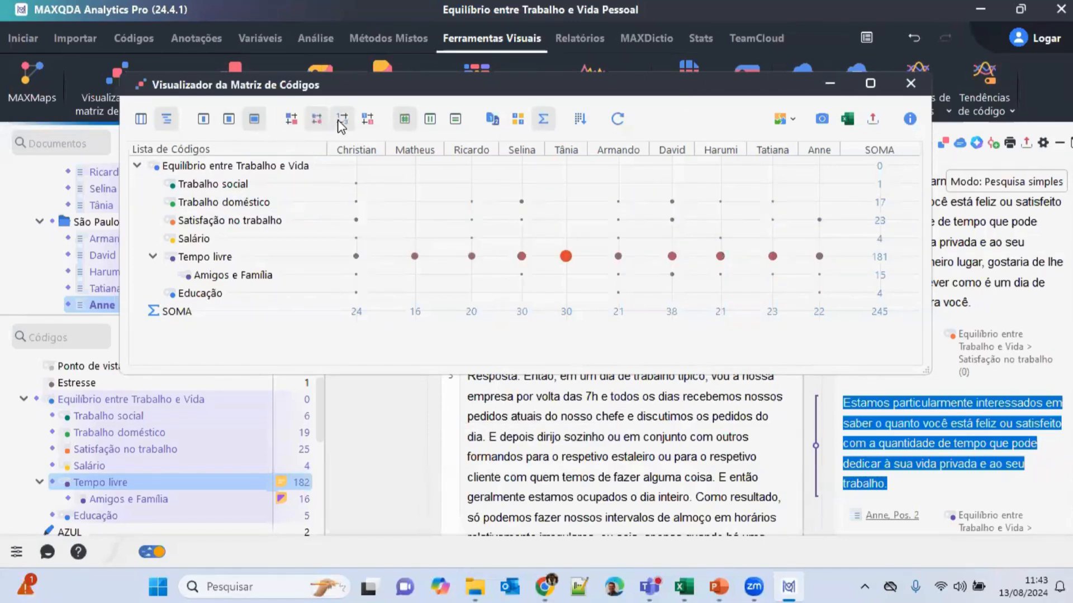
pyautogui.click(338, 121)
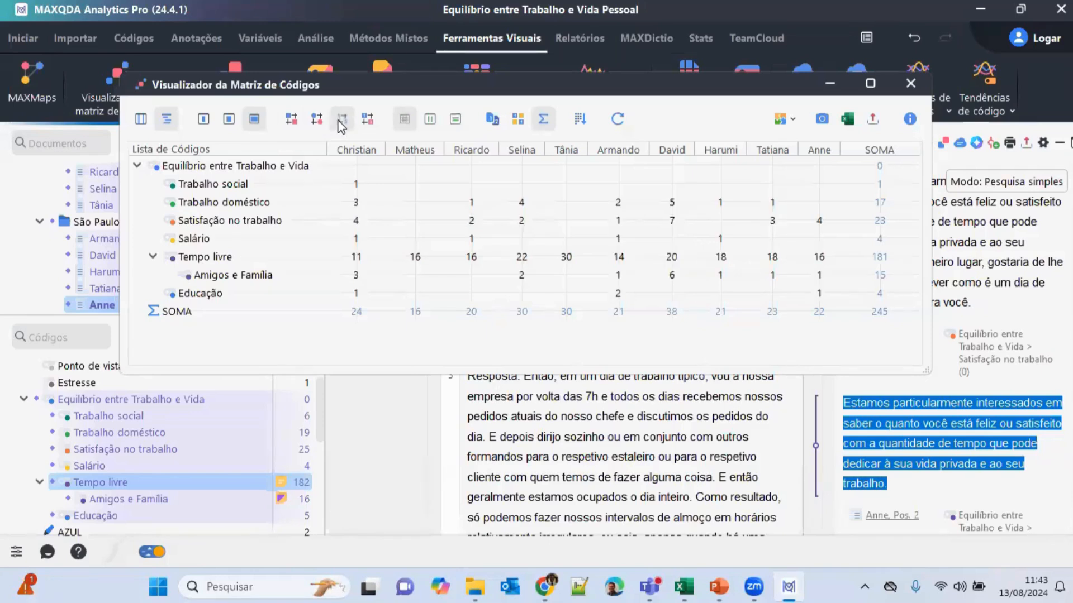
pyautogui.click(370, 119)
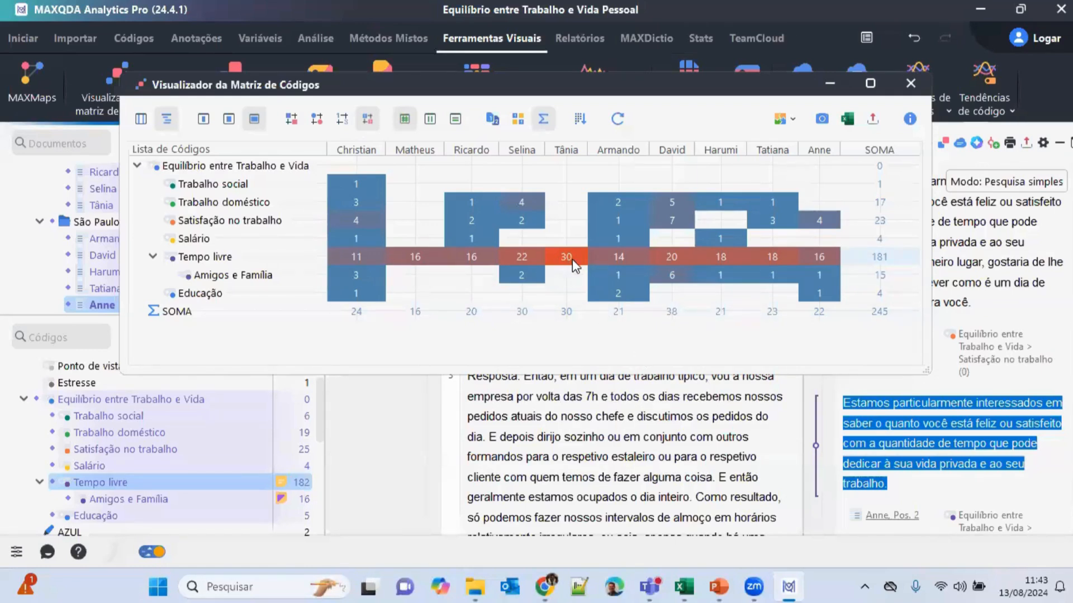
pyautogui.moveTo(578, 265)
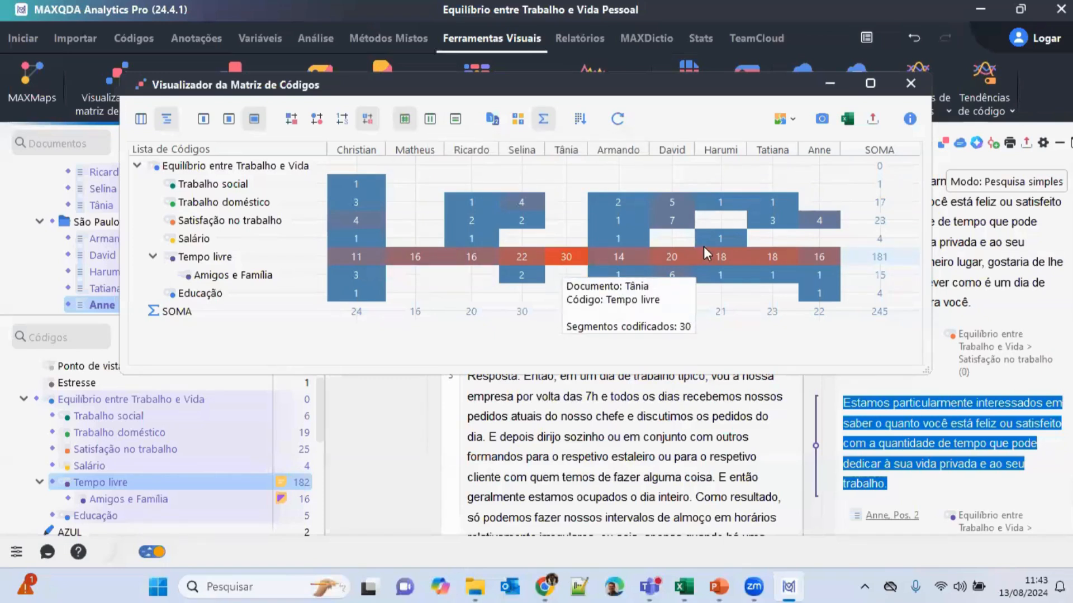
# - Copy the matrix as an image and paste it onto a new "Titel und Inhalt" slide at the end of the PowerPoint presentation
pyautogui.click(823, 119)
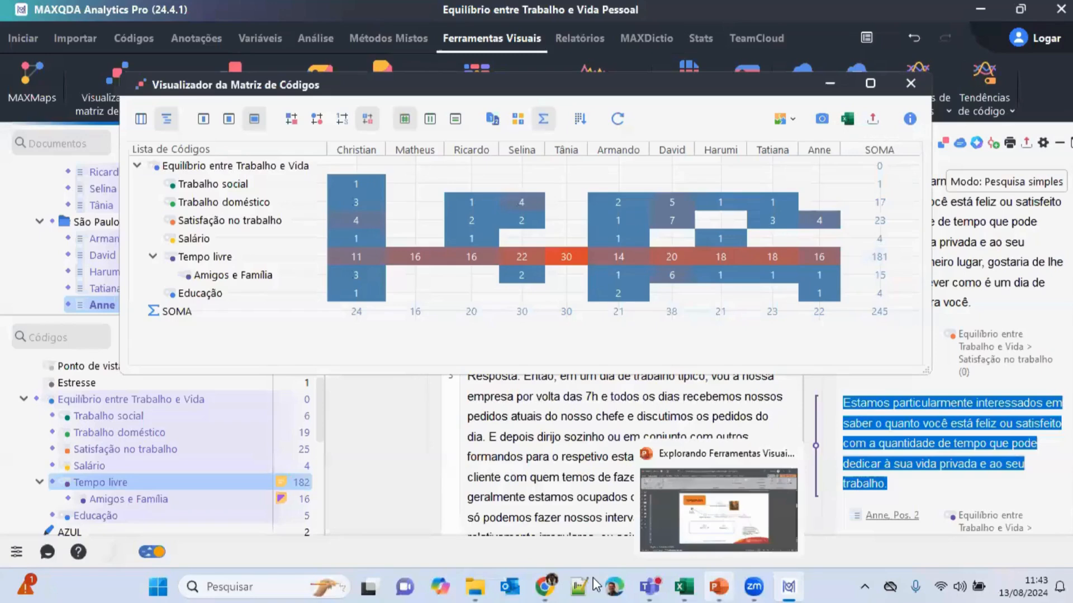
pyautogui.click(721, 585)
pyautogui.click(45, 423)
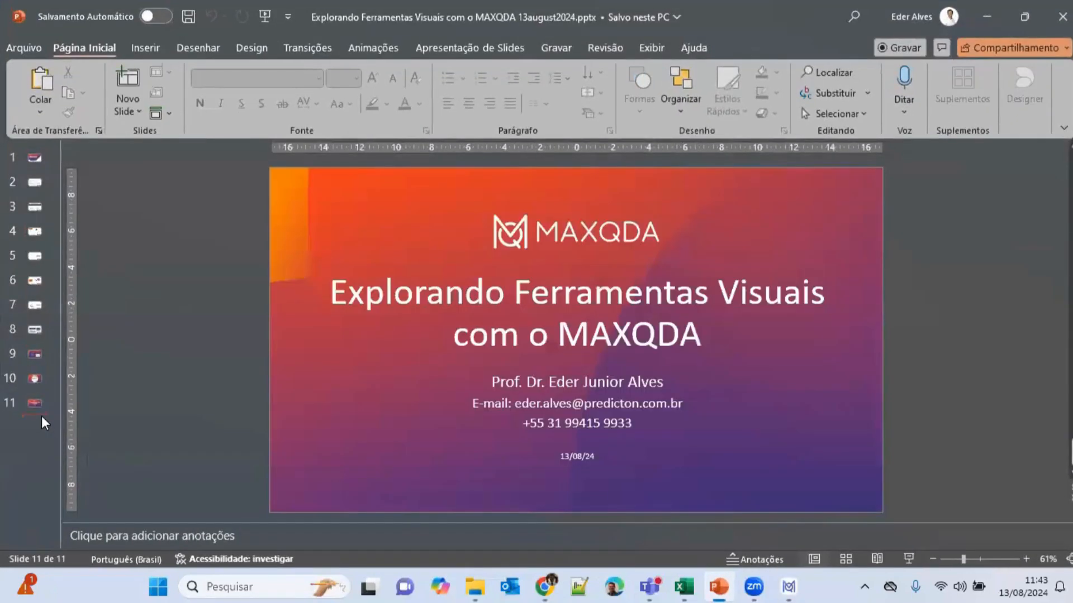
pyautogui.click(140, 115)
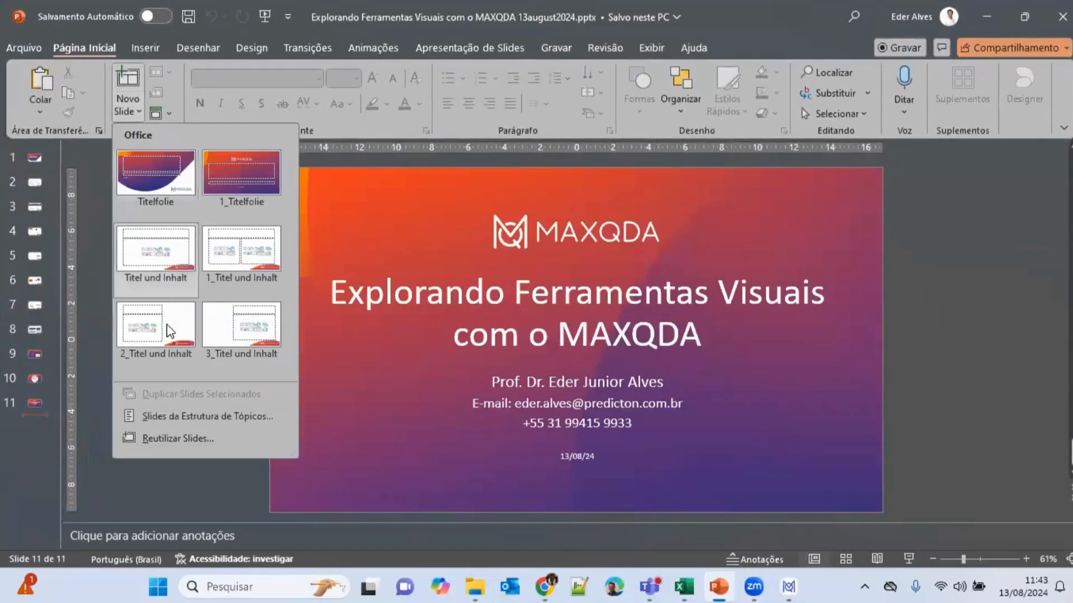
pyautogui.click(162, 278)
pyautogui.hotkey('ctrl', 'v')
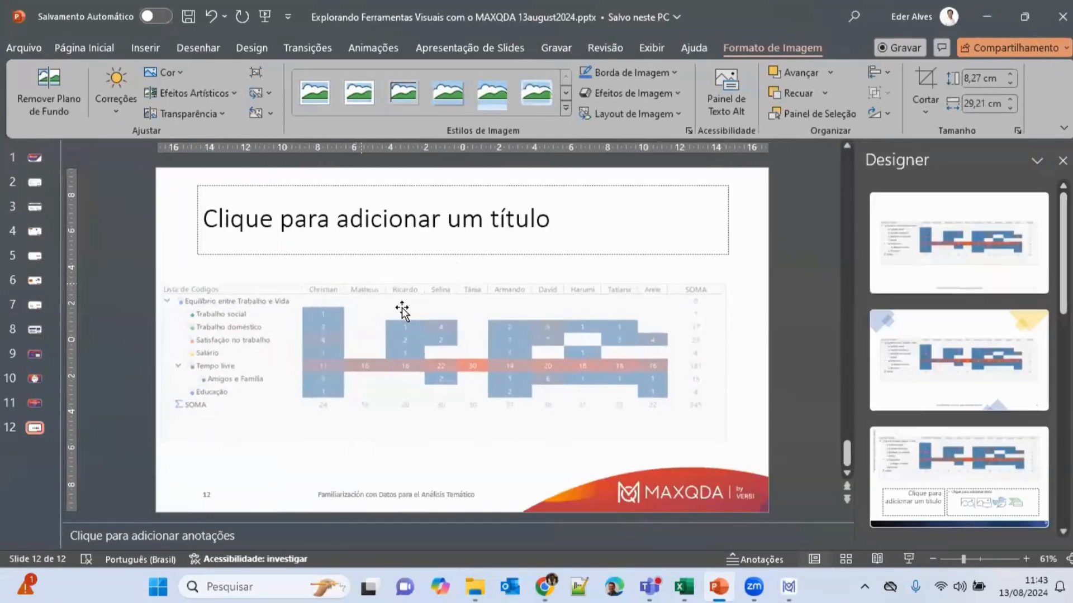
# - Apply the first Designer layout and resize the matrix picture to about 33.5 × 9.5 cm within the slide
pyautogui.click(889, 282)
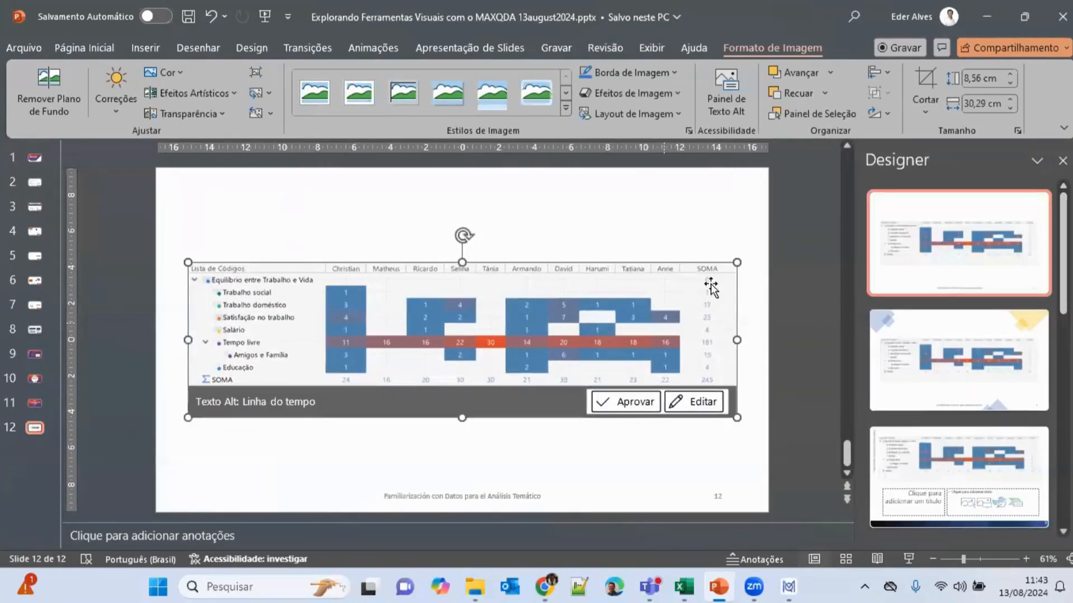
pyautogui.moveTo(734, 264); pyautogui.dragTo(722, 202)
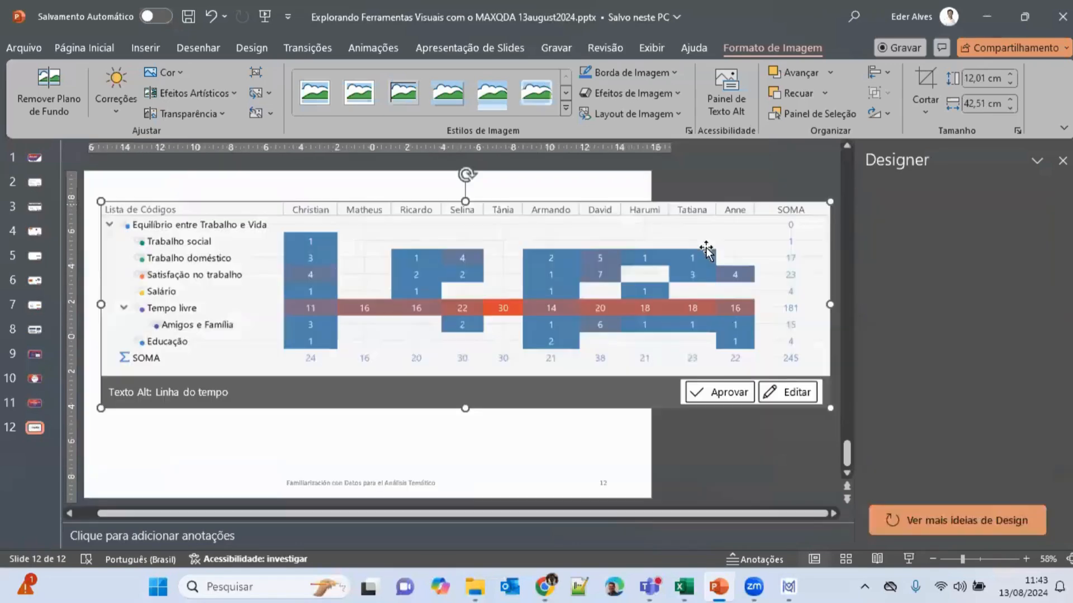
pyautogui.moveTo(830, 408); pyautogui.dragTo(658, 373)
pyautogui.moveTo(149, 200); pyautogui.dragTo(189, 233)
pyautogui.moveTo(401, 299); pyautogui.dragTo(397, 350)
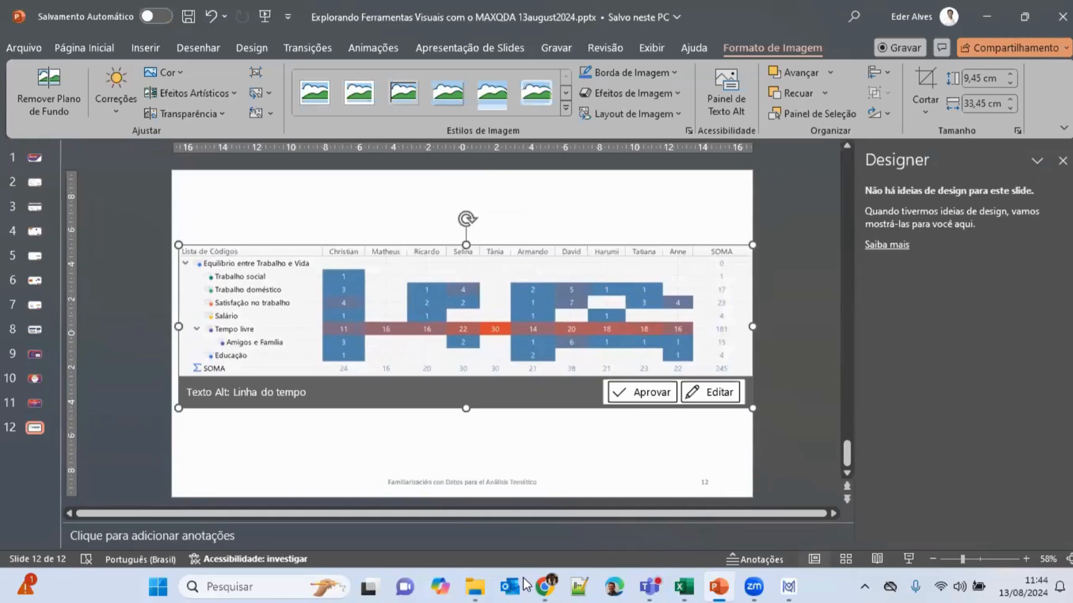
# - Switch back to MAXQDA and export the code matrix as the PNG file "MAXQDA24 Visualizador da Matriz de Códigos.png"
pyautogui.click(789, 587)
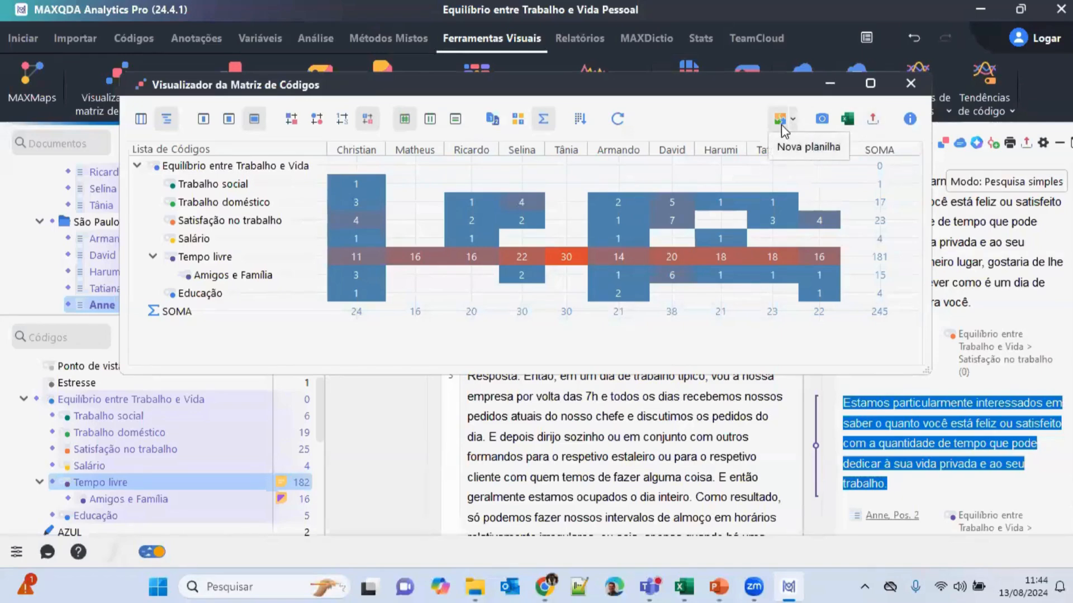
pyautogui.click(874, 119)
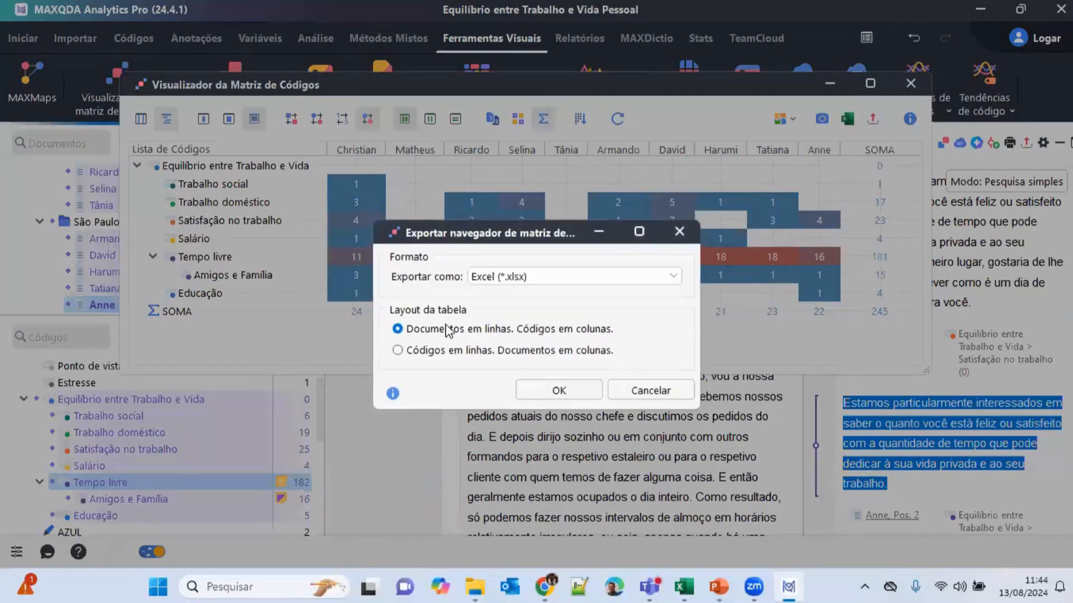
pyautogui.click(639, 276)
pyautogui.click(531, 349)
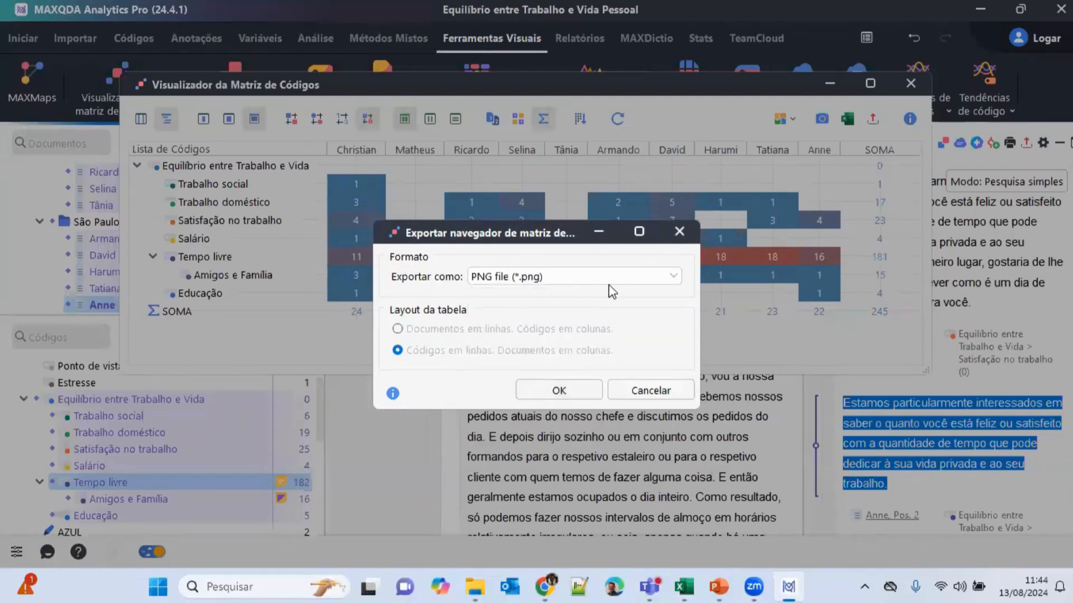
pyautogui.click(622, 279)
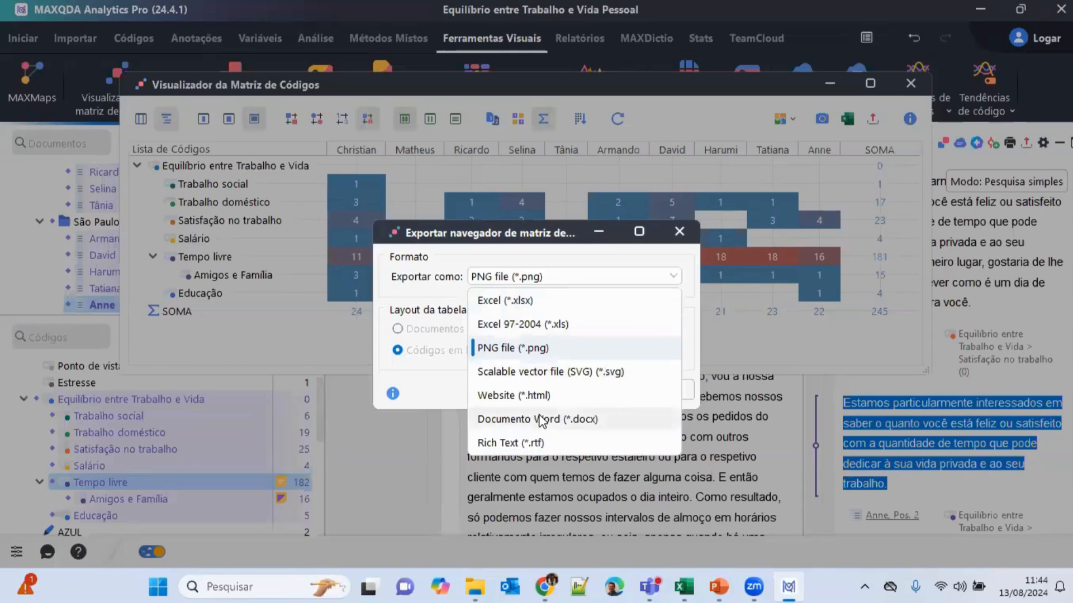
pyautogui.click(676, 278)
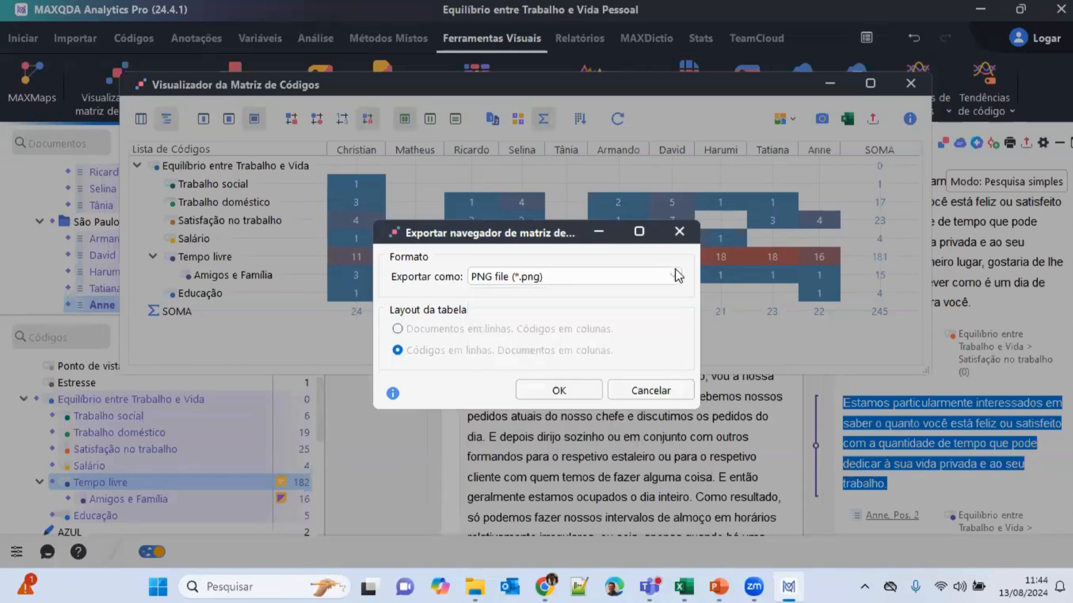
pyautogui.click(557, 392)
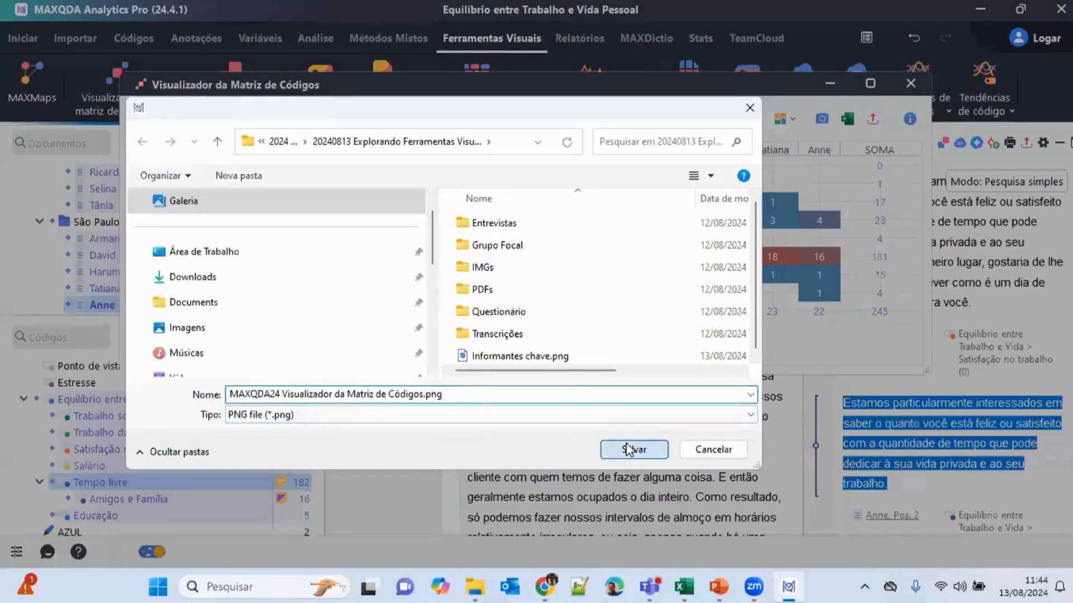
pyautogui.click(627, 449)
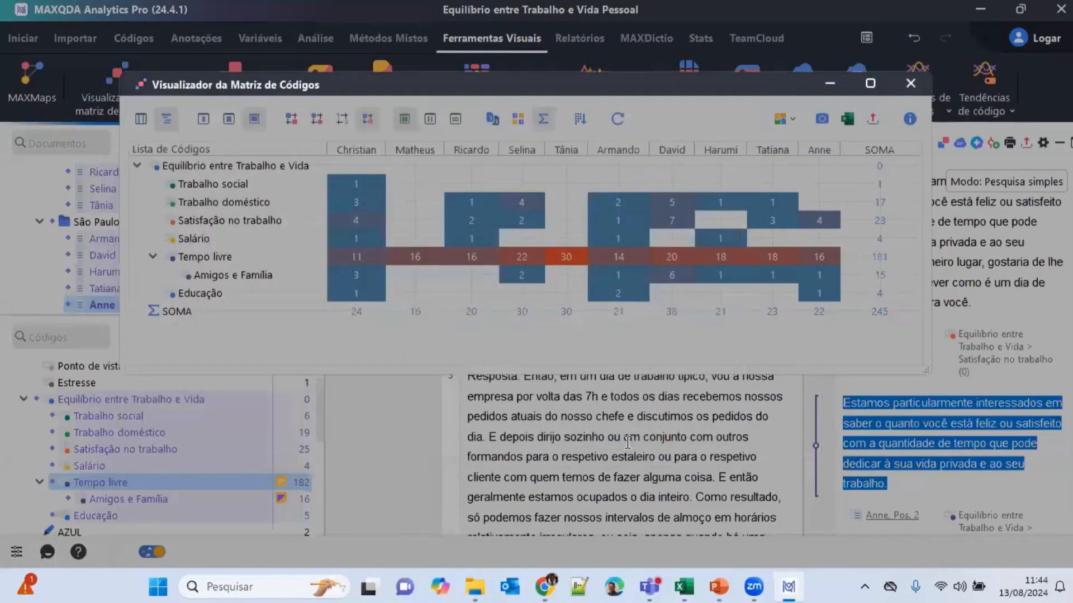